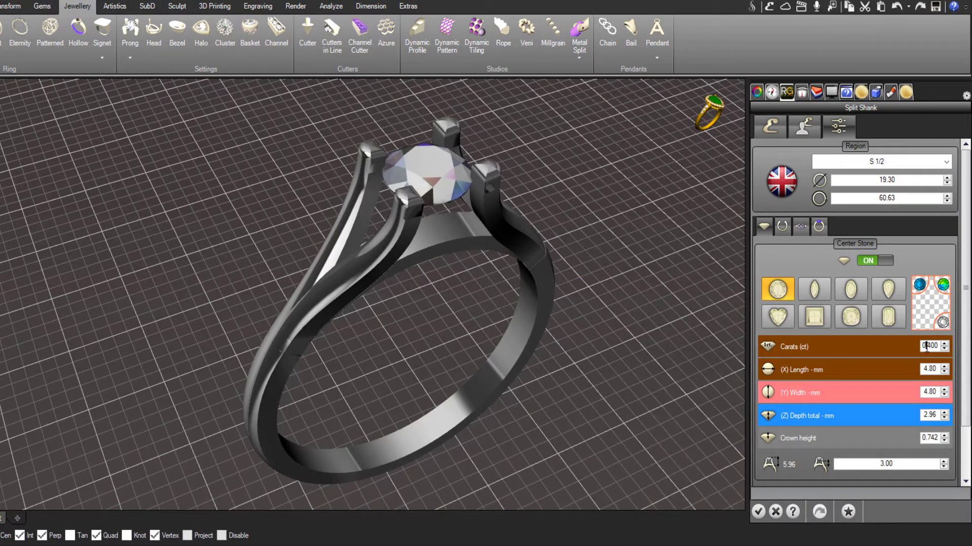
Try other carat weights, then make the split shank centre stone a 0.700-carat princess cut
scroll(926, 346, up, 3)
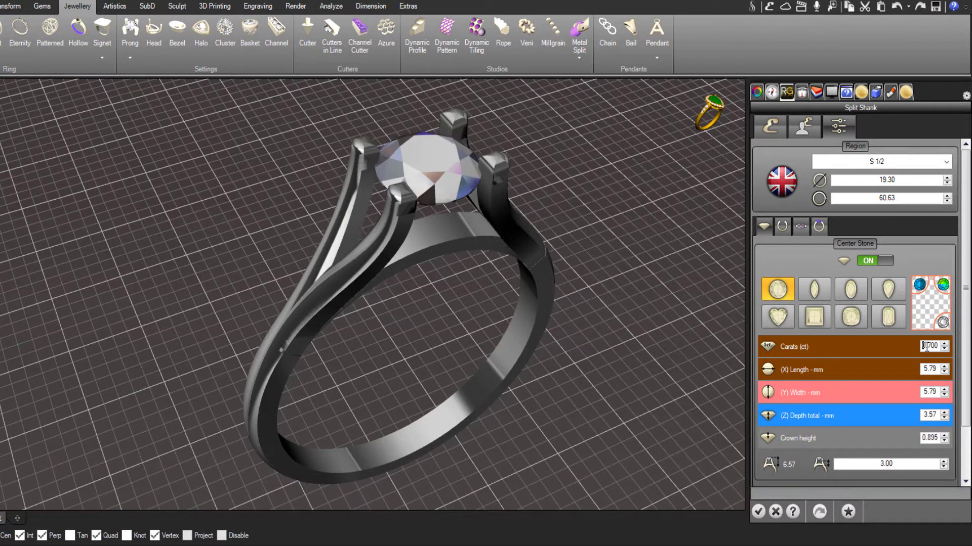
scroll(926, 346, down, 3)
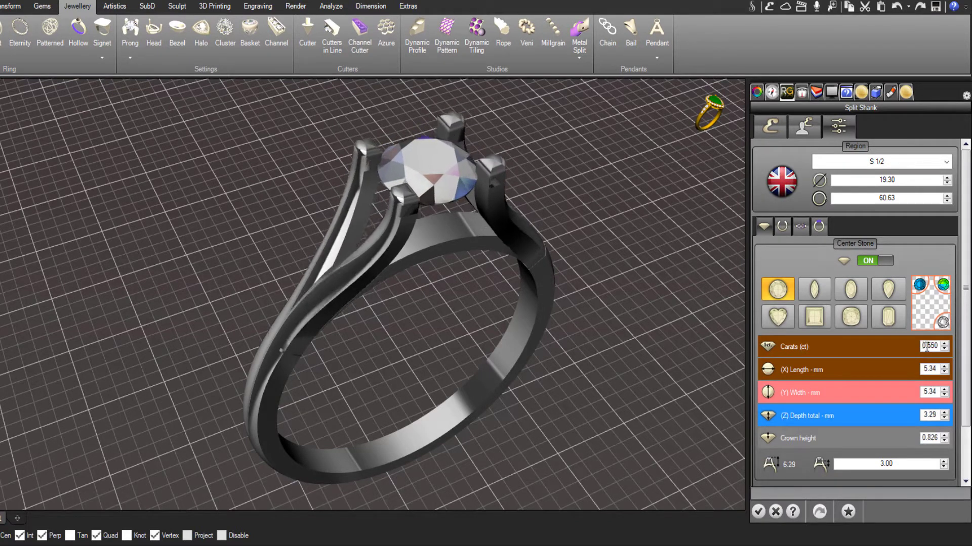
scroll(926, 346, down, 3)
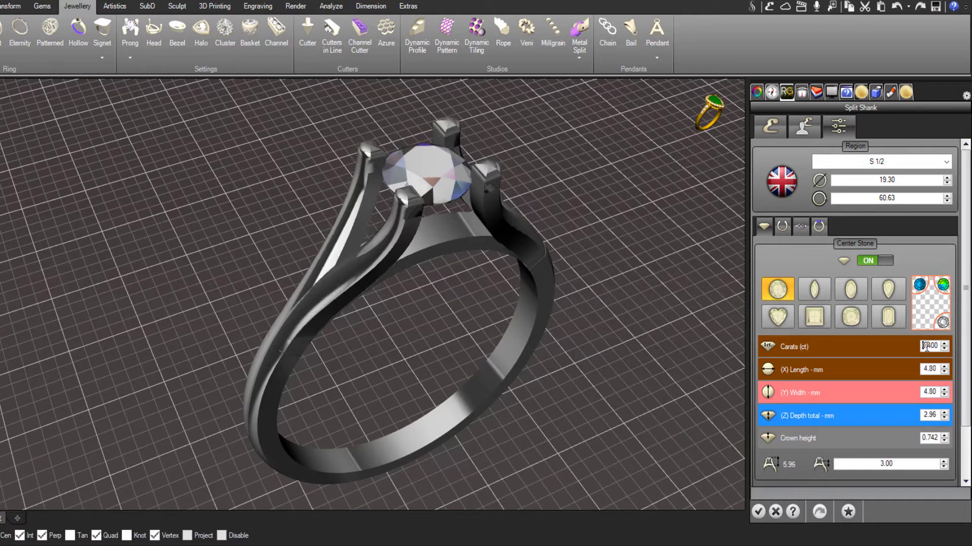
scroll(926, 346, up, 6)
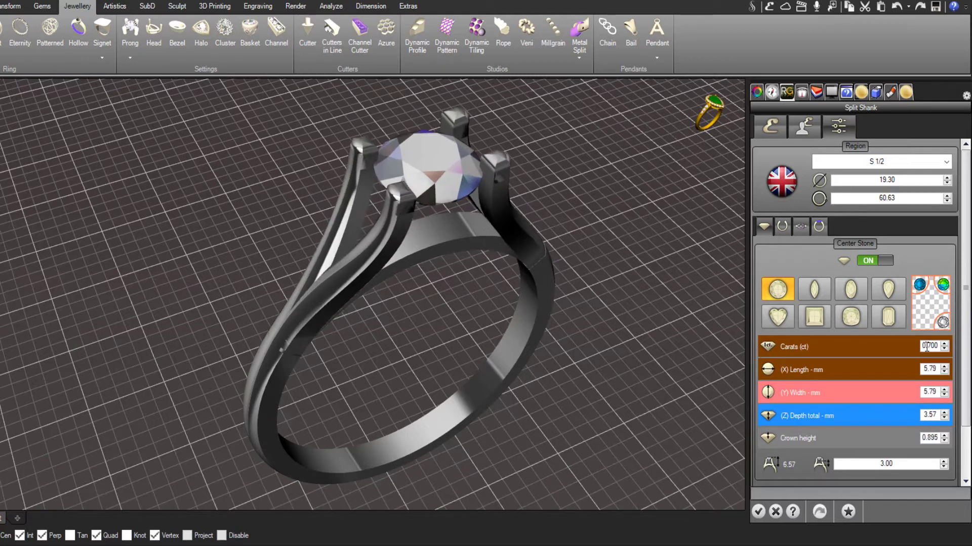
click(813, 317)
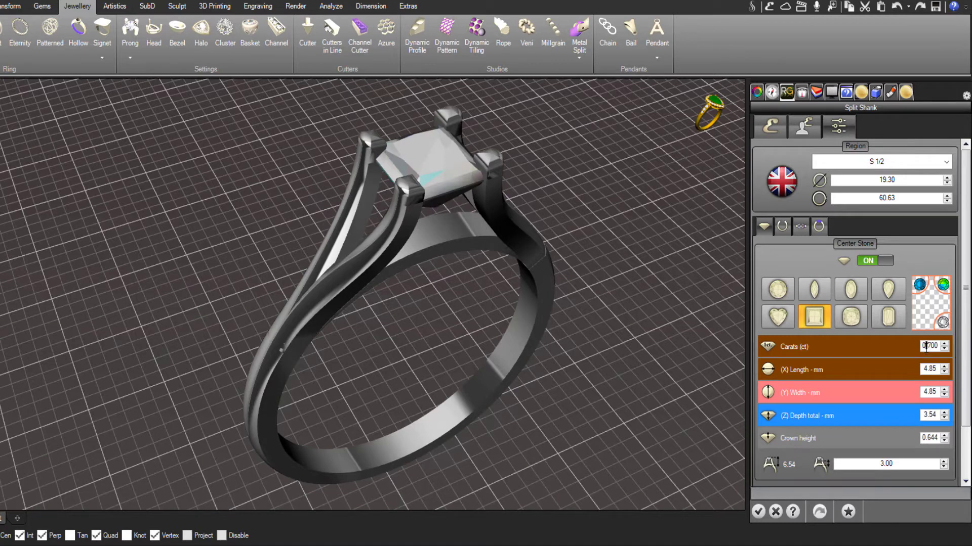
scroll(925, 346, down, 6)
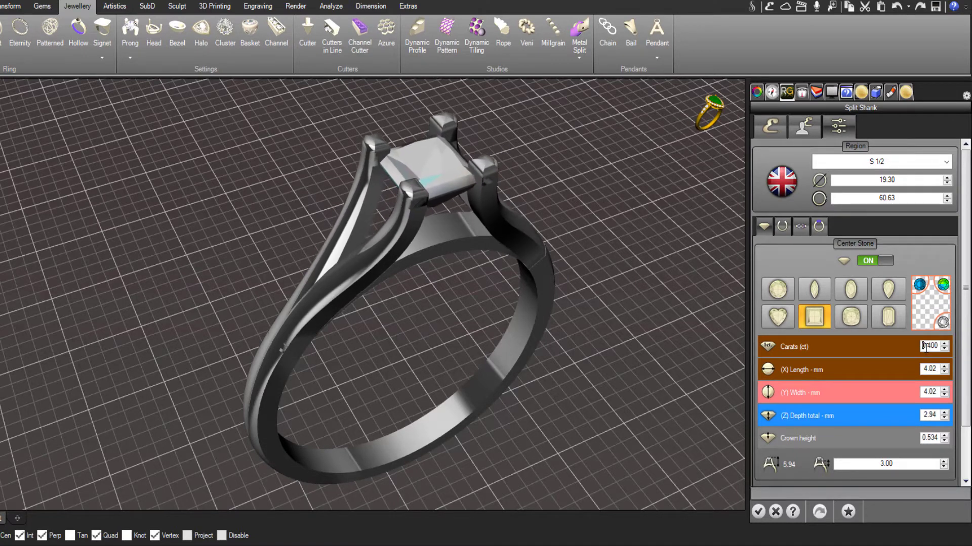
scroll(925, 346, up, 6)
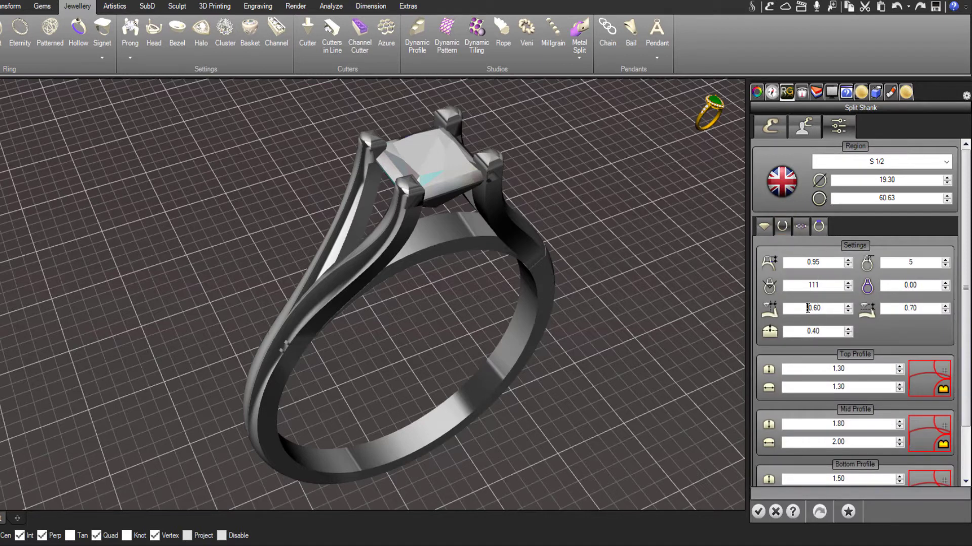
Raise two split shank prong values, then switch the centre stone back to round brilliant
scroll(807, 308, up, 8)
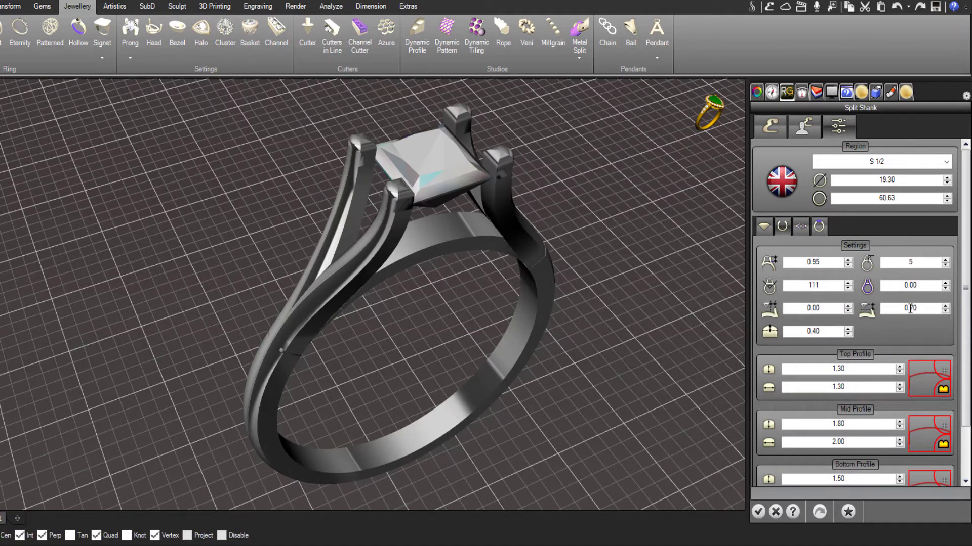
scroll(910, 308, up, 3)
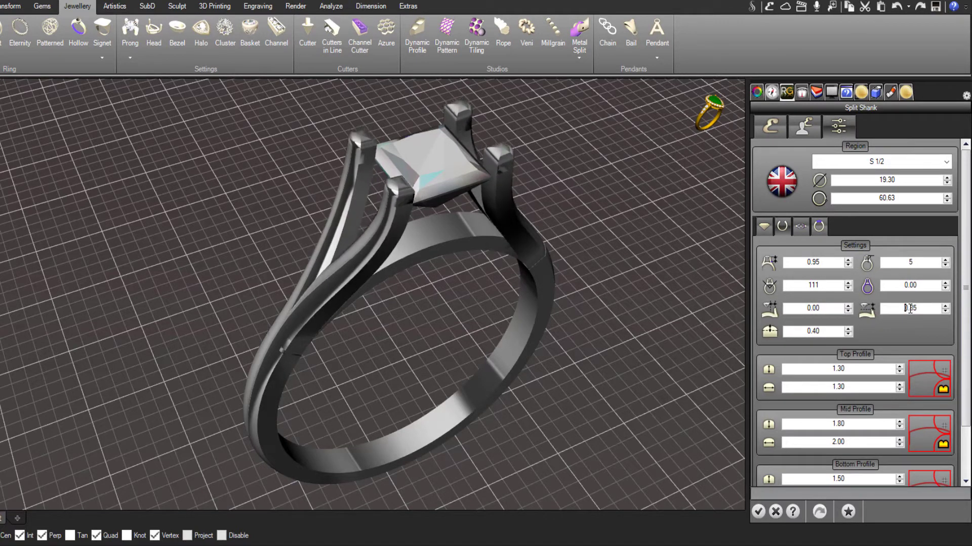
click(764, 229)
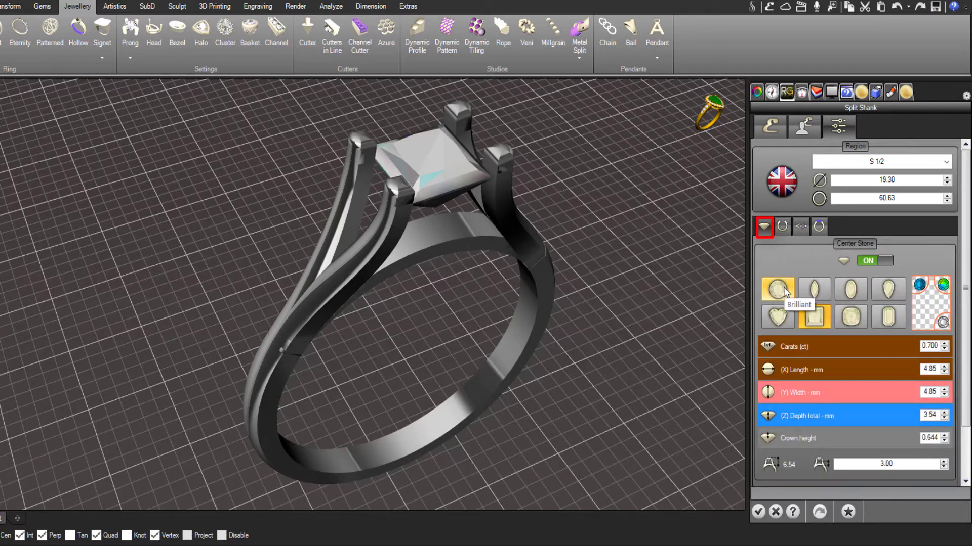
click(784, 291)
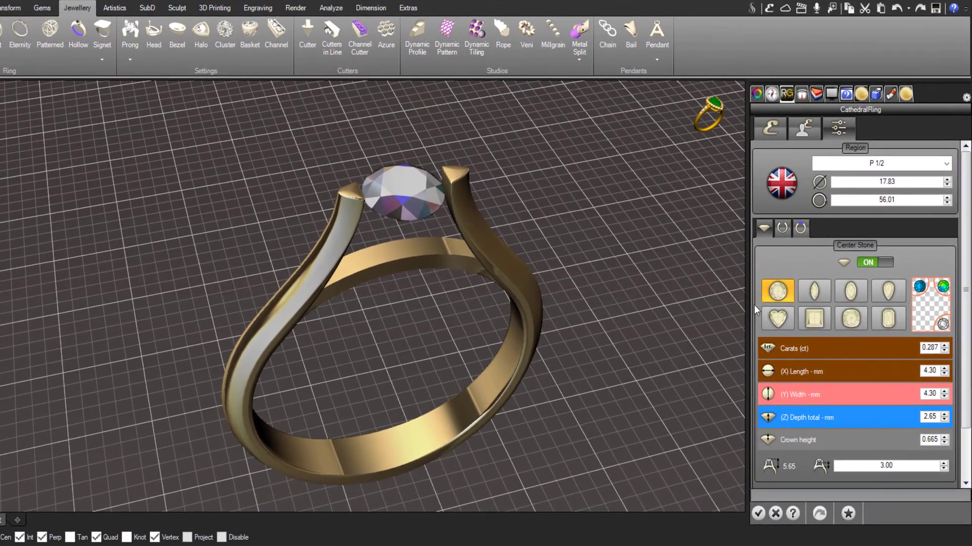
Try 0.1 and 0.25 carats, then make the cathedral centre stone a 0.55-carat marquise
double_click(924, 349)
text(0.1)
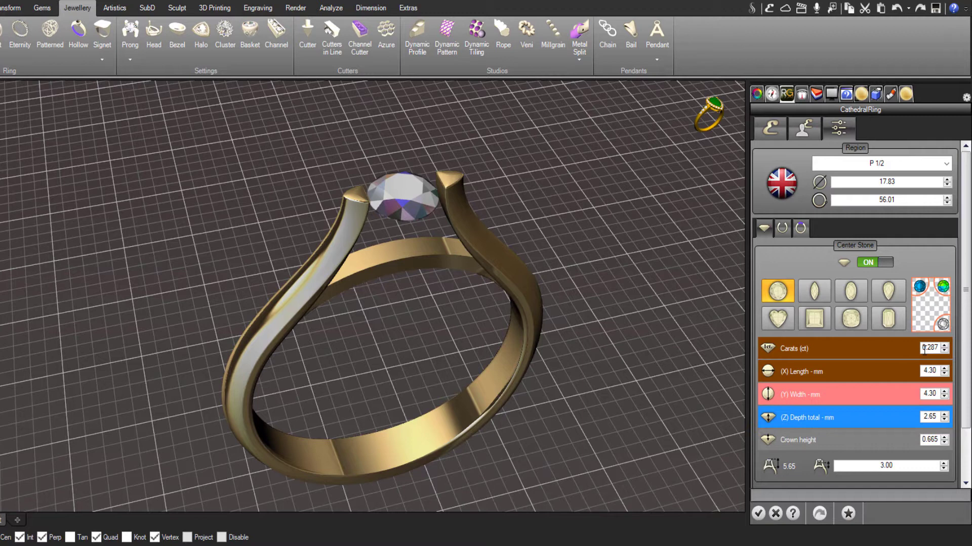
key(Return)
double_click(924, 349)
text(0.25)
key(Return)
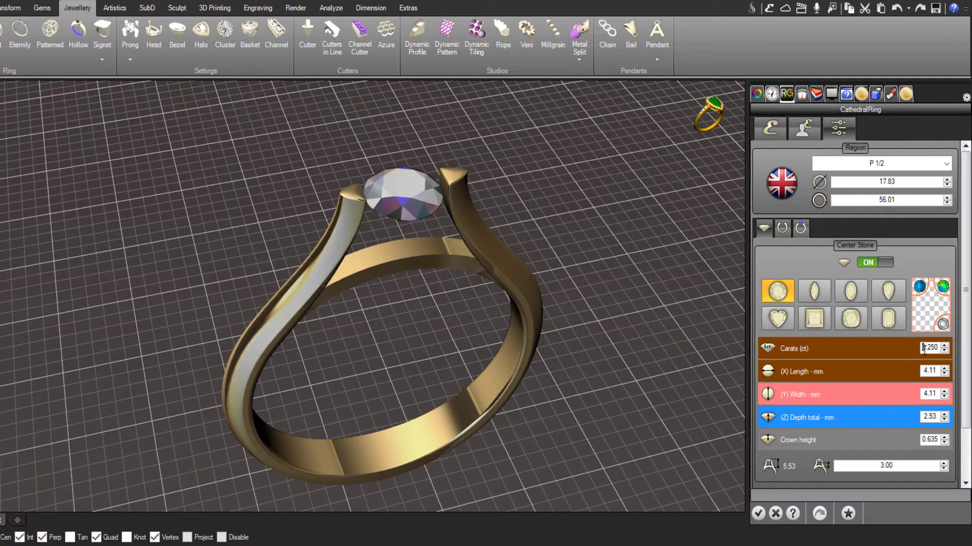
click(815, 292)
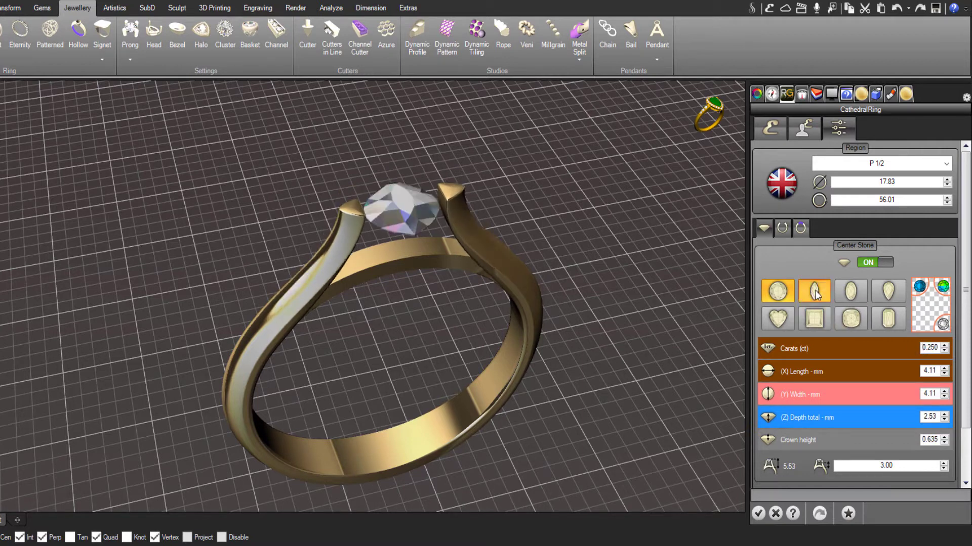
double_click(933, 347)
text(0.55)
key(Return)
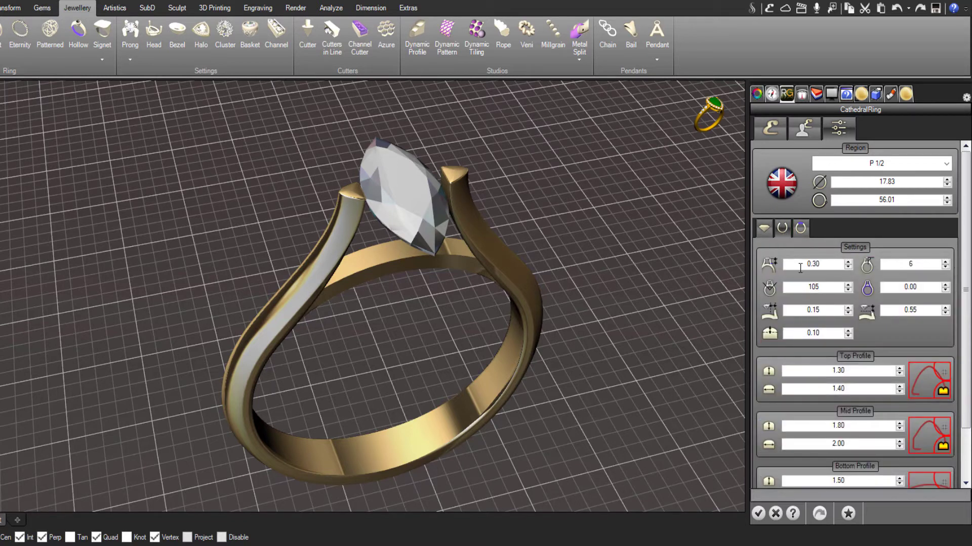
Set the cathedral ring's prong fields to 0.75 and 1.00, and the lower-left one to 0.30
scroll(801, 264, up, 9)
scroll(895, 306, down, 11)
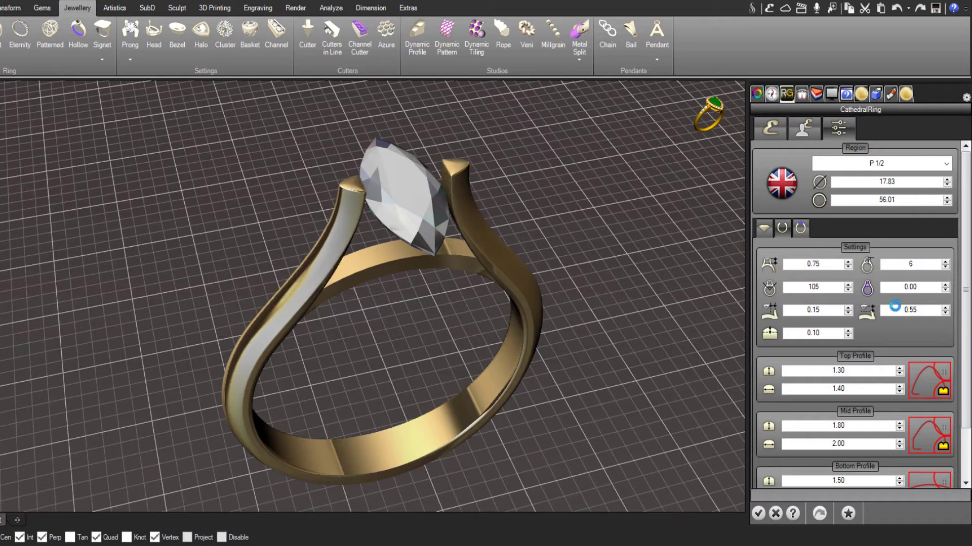
click(811, 313)
scroll(823, 307, up, 12)
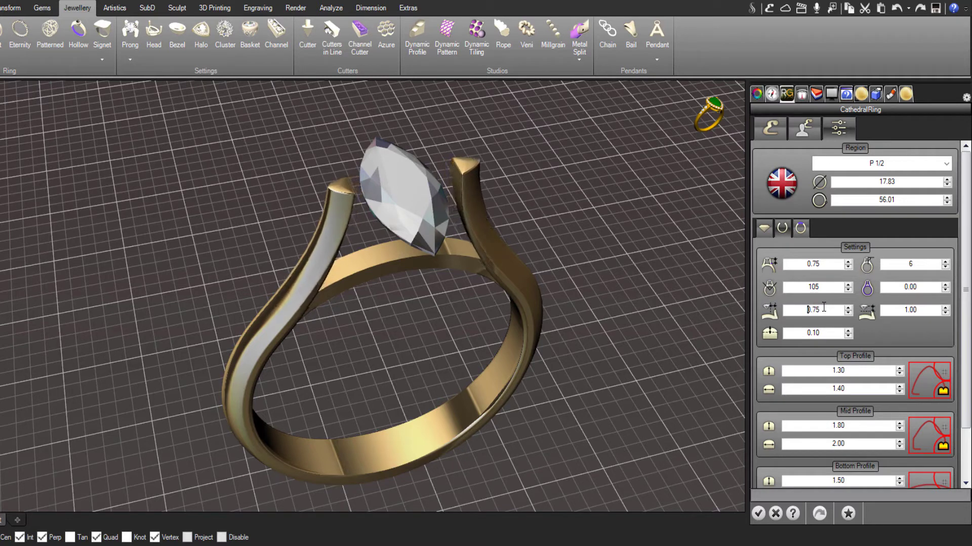
scroll(823, 307, down, 9)
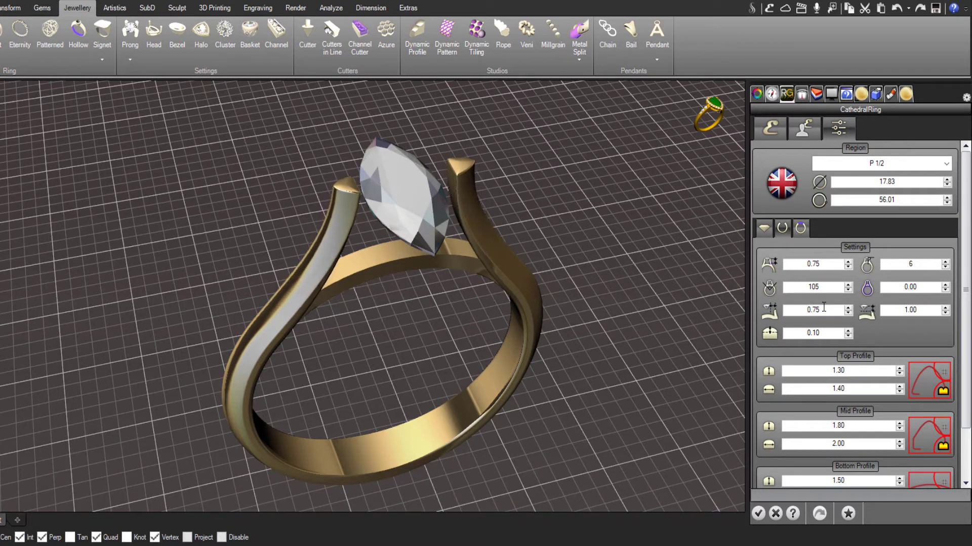
scroll(823, 308, down, 12)
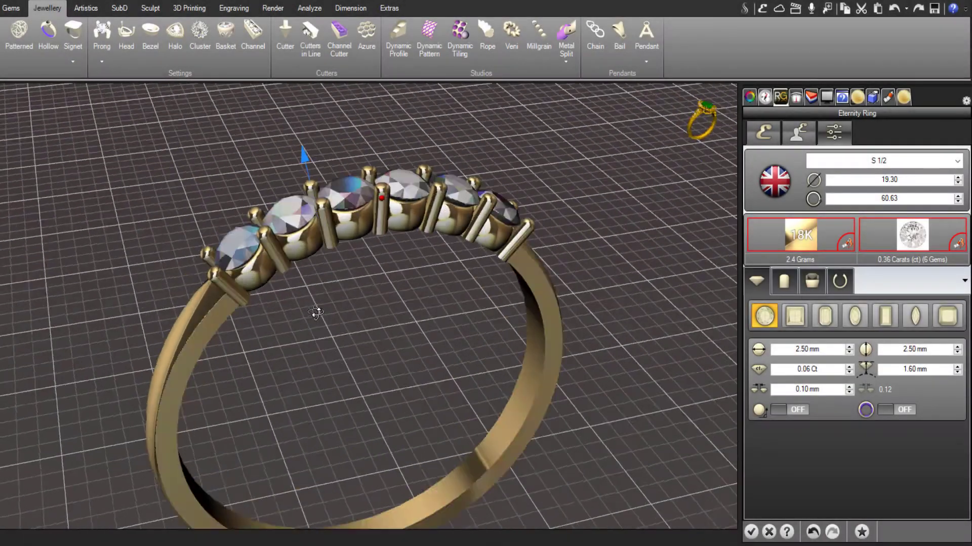
Make the eternity ring stones 2.00 mm-high baguettes and show the ring rotation settings
right_drag(315, 312, 329, 354)
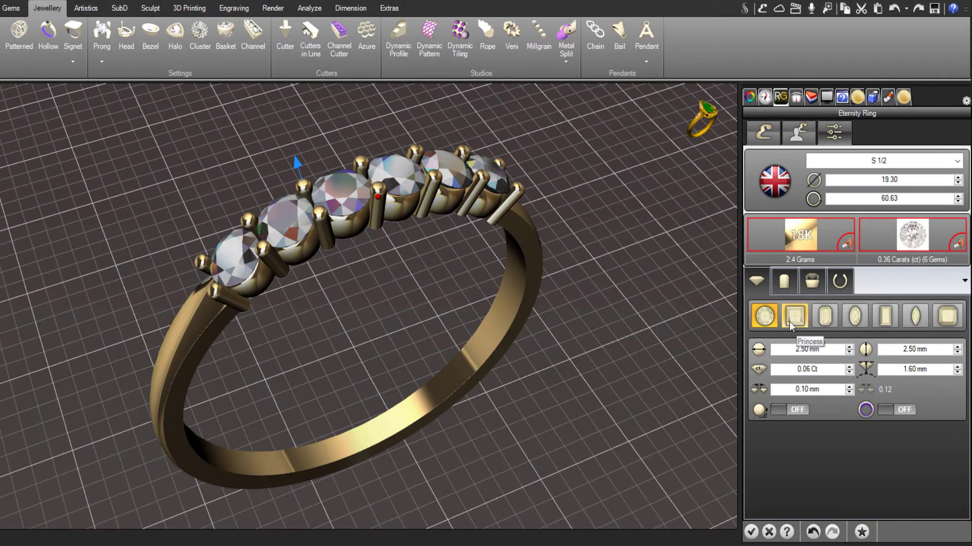
click(885, 318)
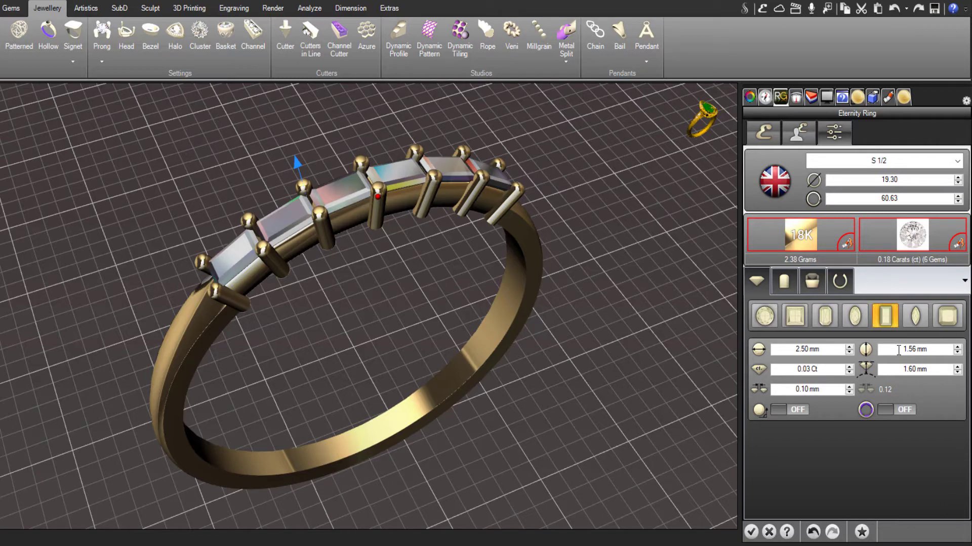
drag(899, 351, 940, 351)
text(2)
mouse_move(402, 311)
right_down()
mouse_move(433, 275)
mouse_move(427, 303)
mouse_move(415, 299)
right_up()
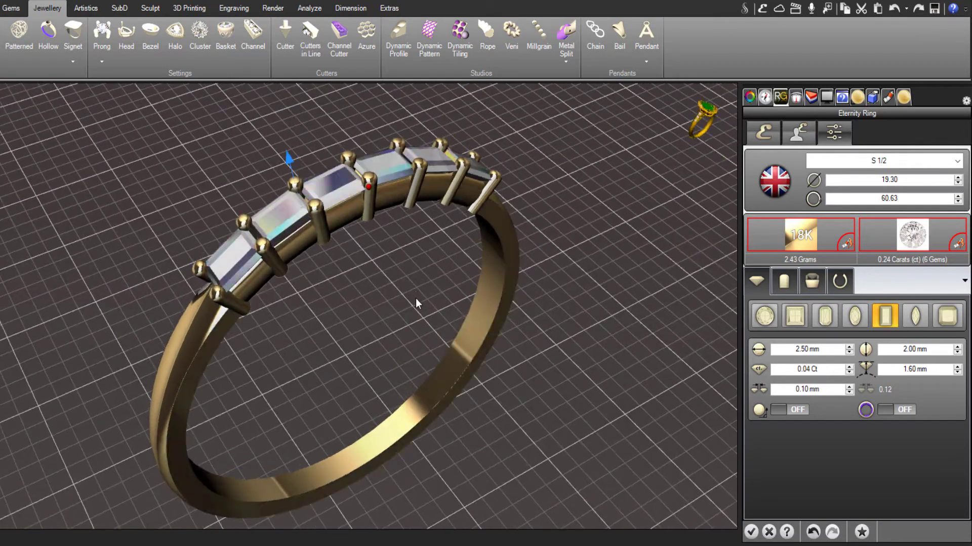
click(839, 281)
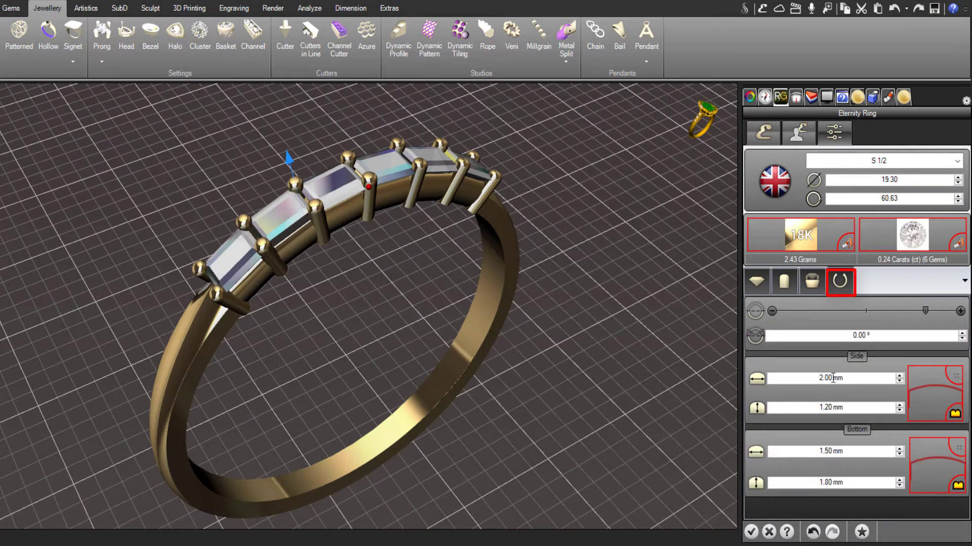
Slide the stone coverage to fill the band, then trim the baguette row to 14 gems
click(925, 310)
drag(925, 311, 904, 311)
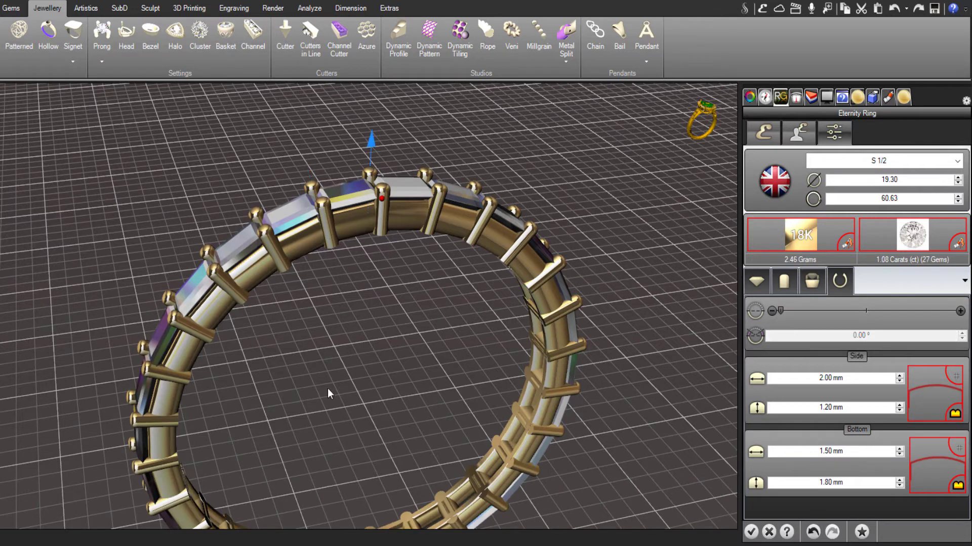
scroll(297, 388, down, 5)
shift+right_drag(301, 403, 329, 363)
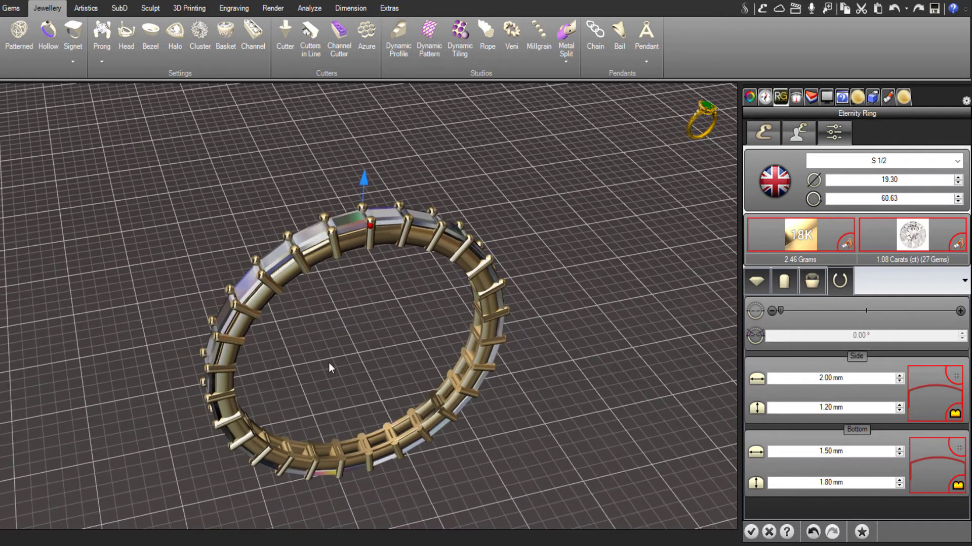
drag(781, 311, 859, 312)
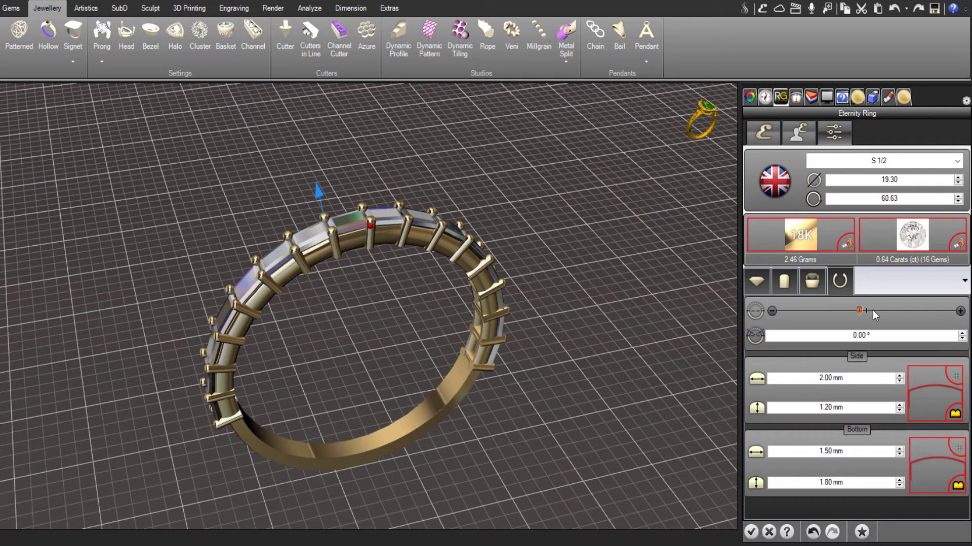
drag(872, 311, 873, 310)
right_drag(549, 389, 668, 482)
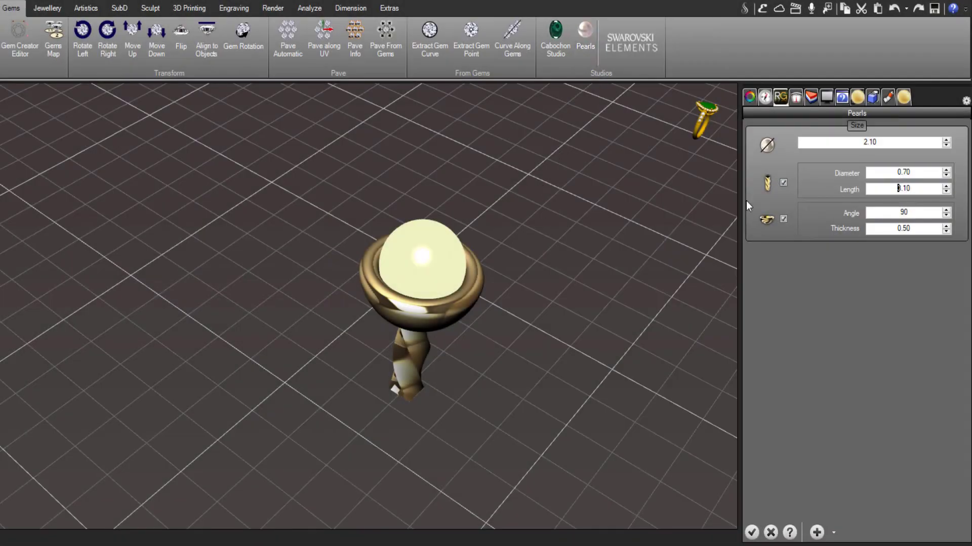
click(859, 142)
scroll(859, 143, up, 3)
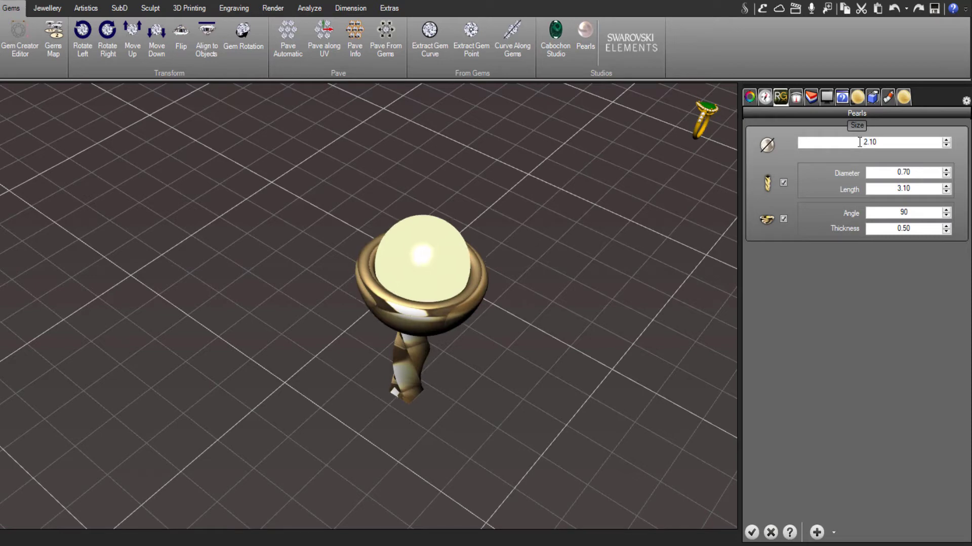
scroll(860, 143, down, 3)
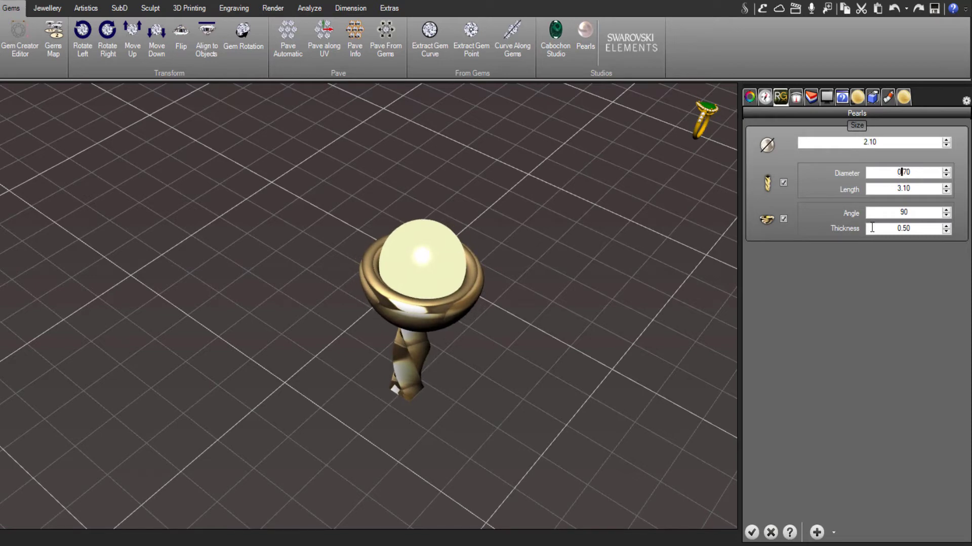
click(896, 212)
scroll(896, 213, down, 3)
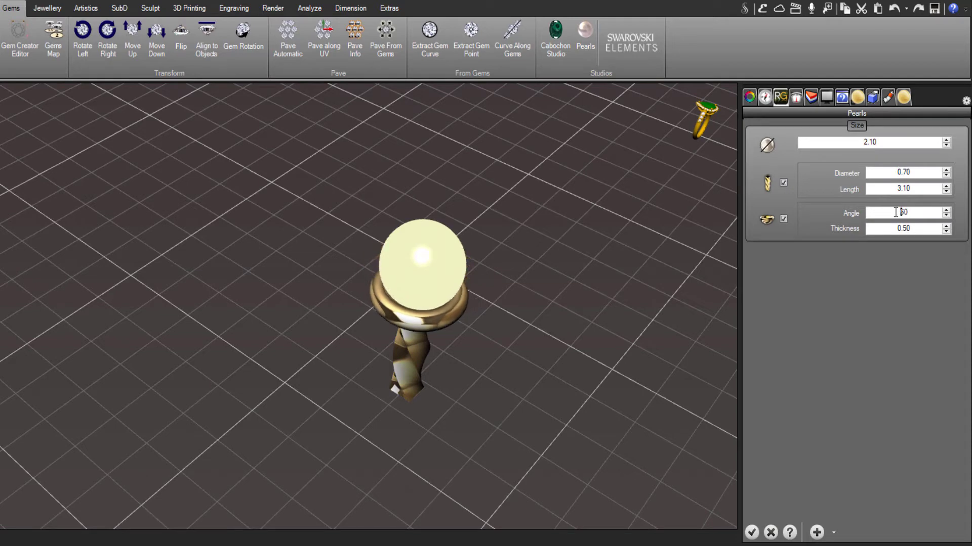
scroll(896, 212, up, 1)
scroll(897, 213, down, 1)
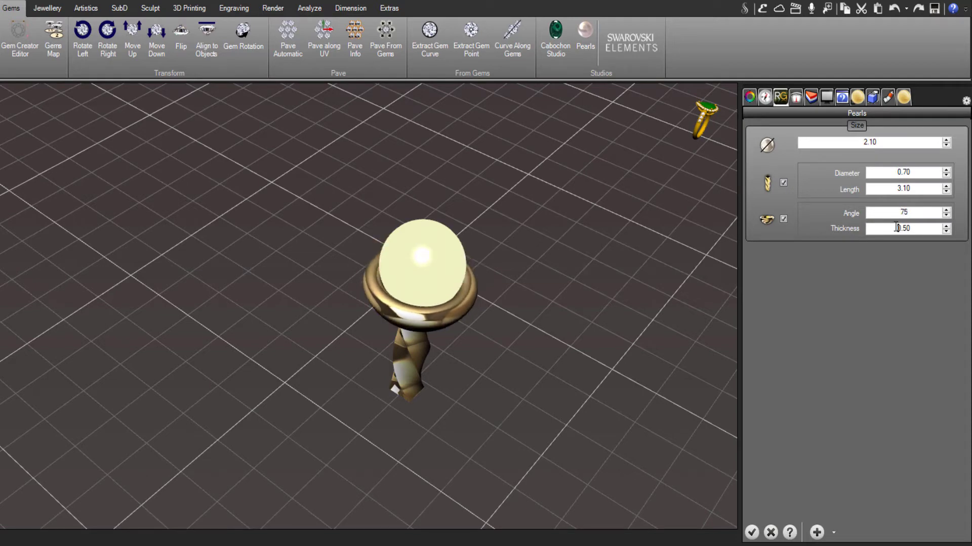
scroll(896, 228, up, 1)
scroll(896, 228, down, 1)
scroll(896, 228, up, 3)
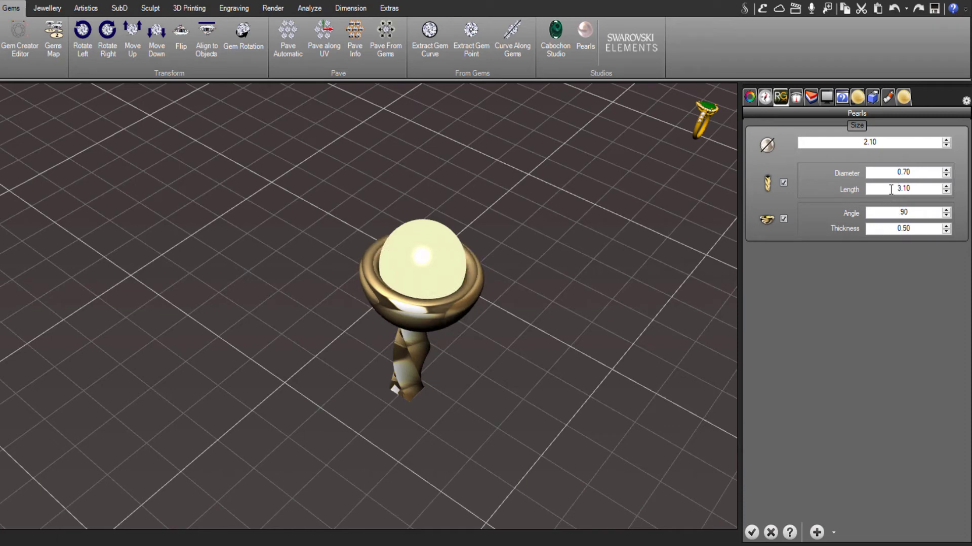
scroll(891, 190, up, 1)
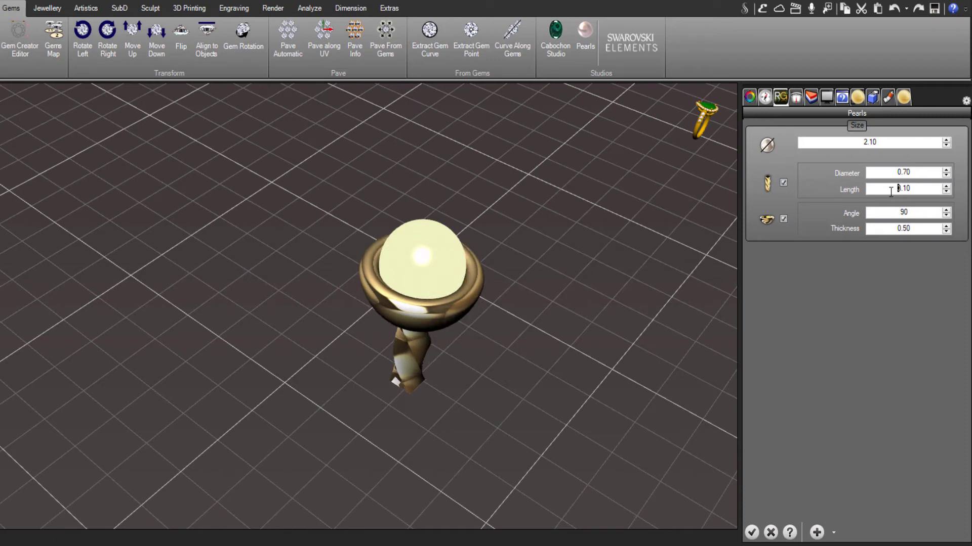
click(782, 183)
click(784, 218)
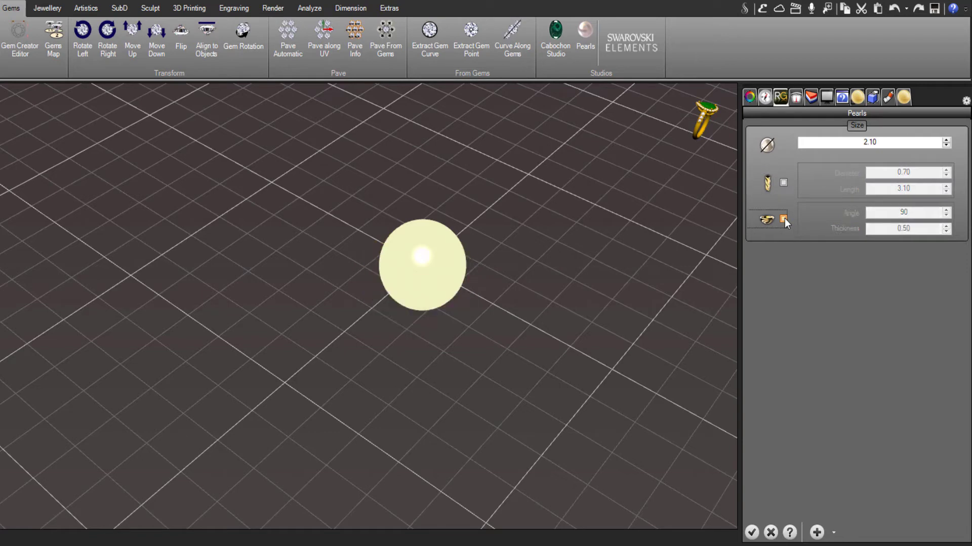
click(784, 219)
click(783, 183)
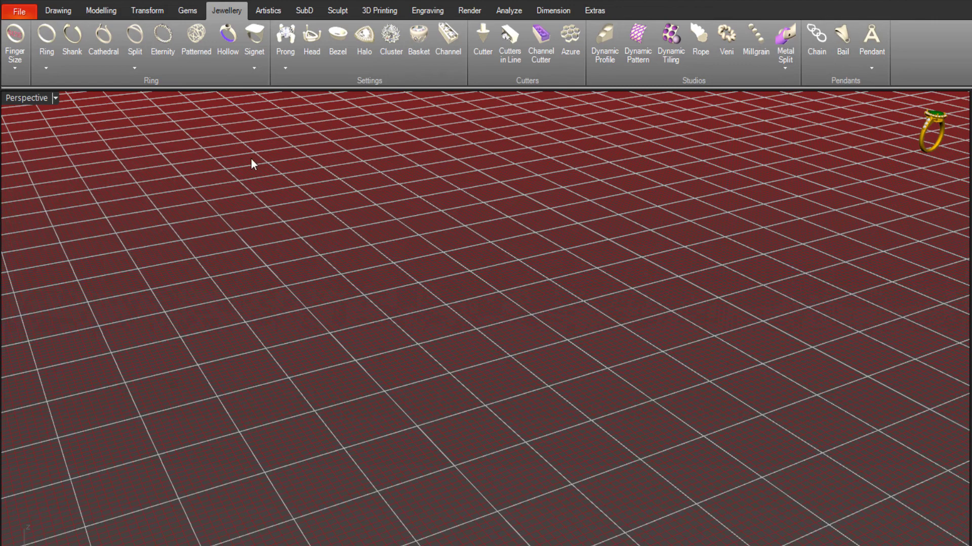
click(261, 10)
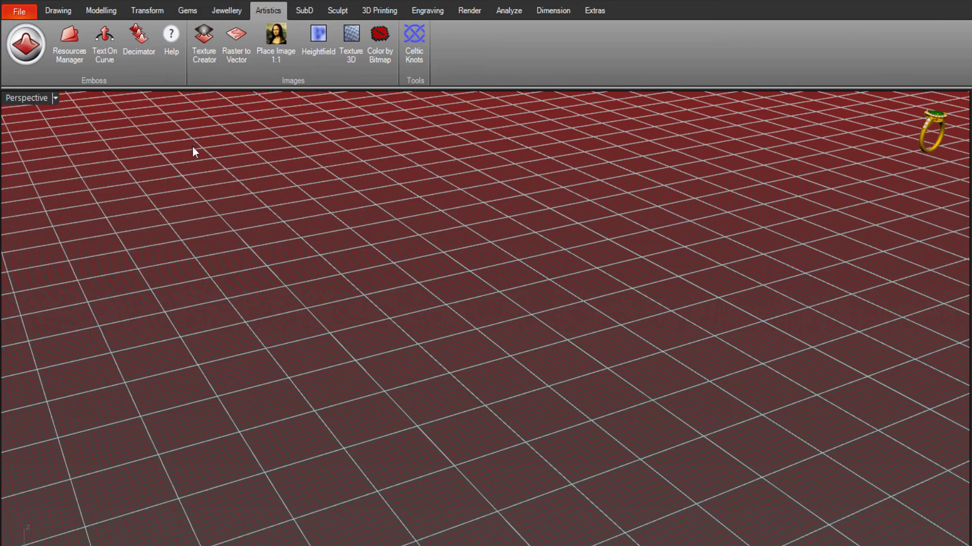
click(221, 12)
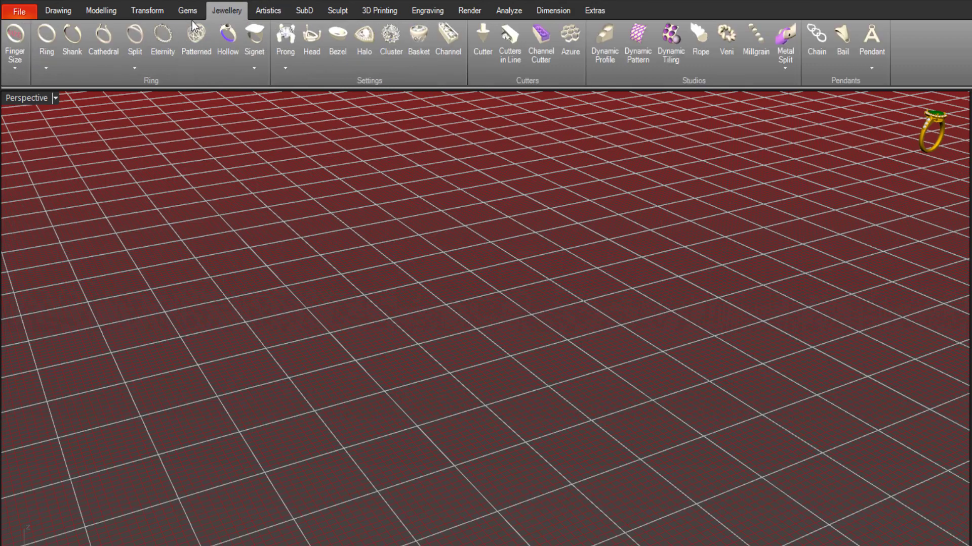
click(180, 14)
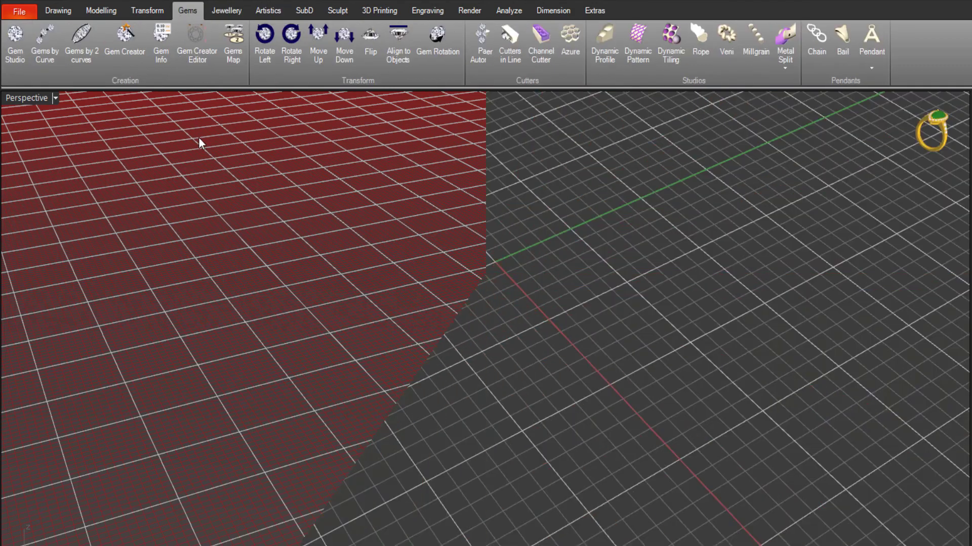